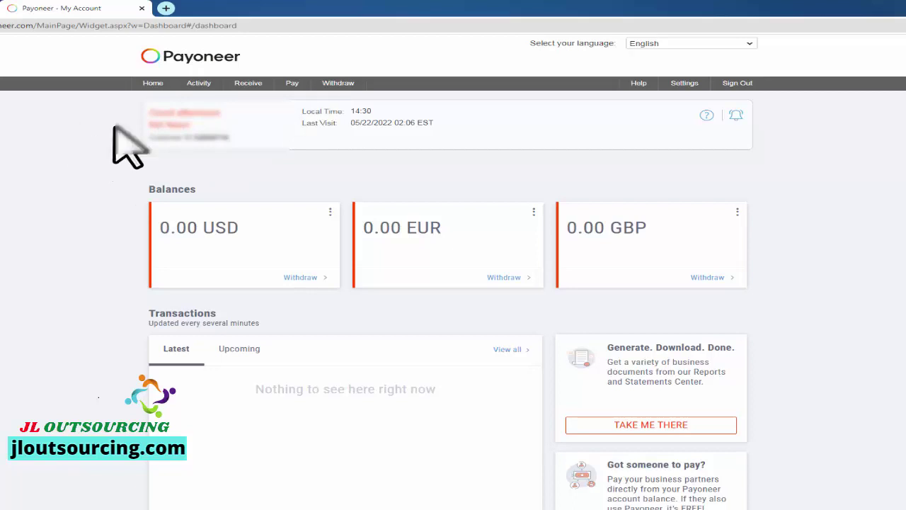
Step: Open the Verification Center from the Settings menu in the top bar
mouse_move(190, 85)
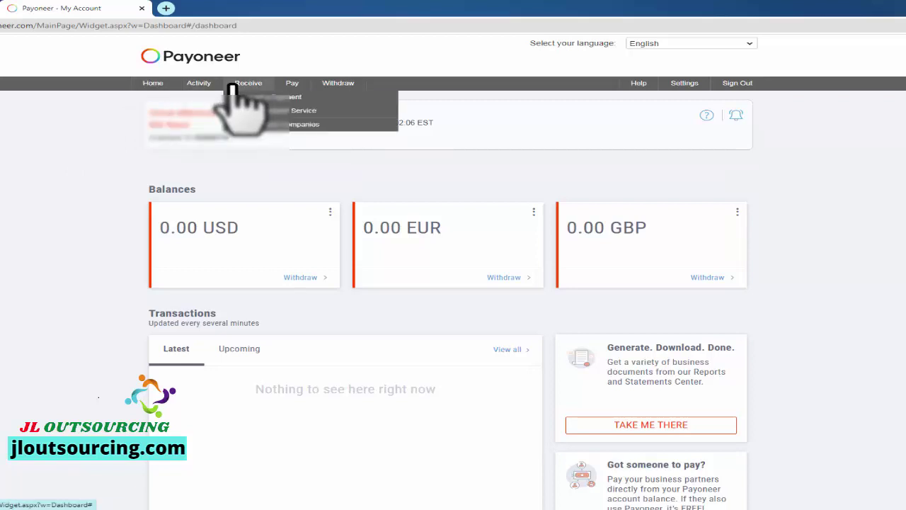
mouse_move(333, 85)
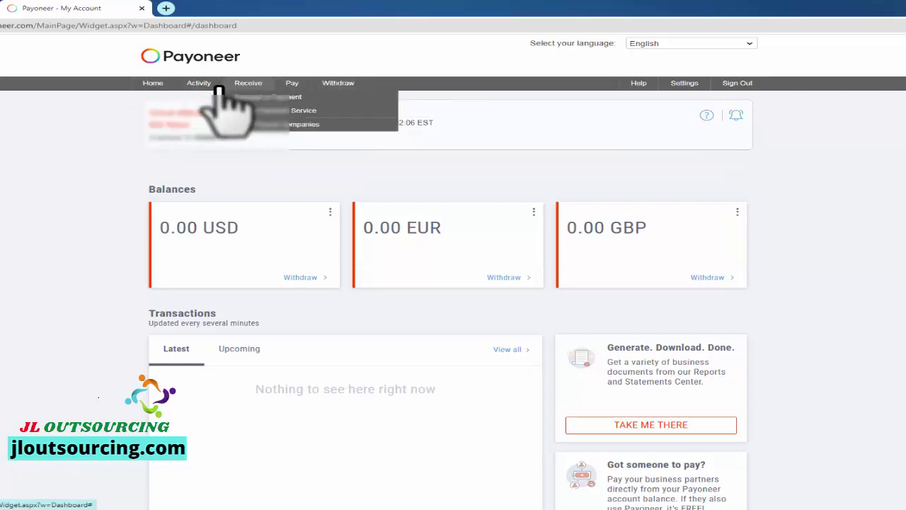
mouse_move(684, 85)
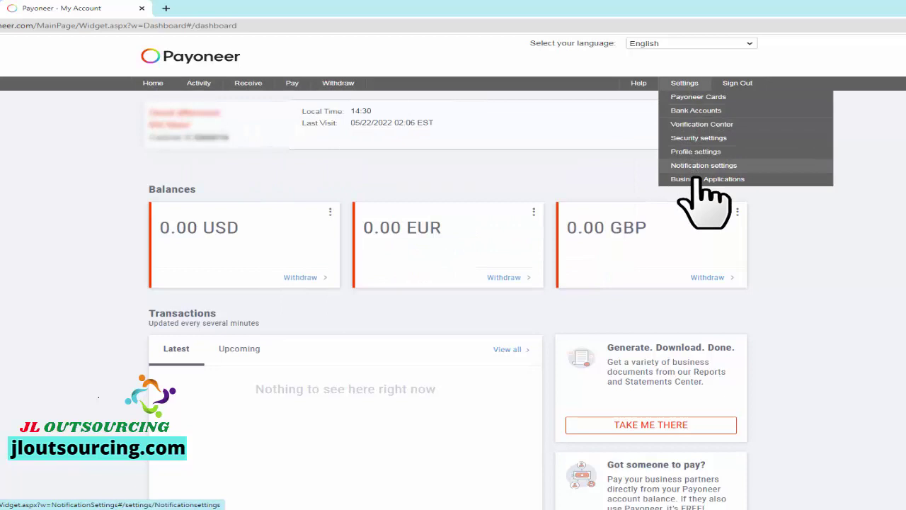
left_click(723, 128)
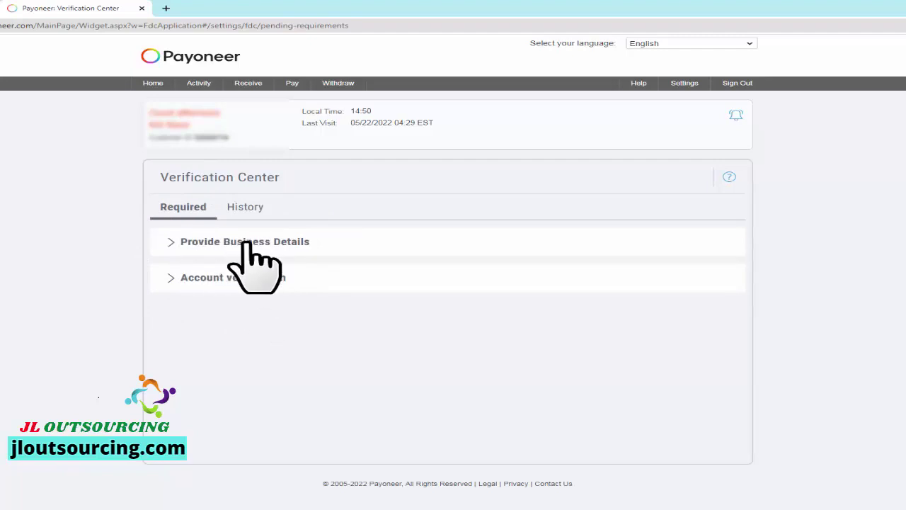
Step: Expand Account verification and start the Government-issued photo ID submission, reviewing the form
left_click(211, 279)
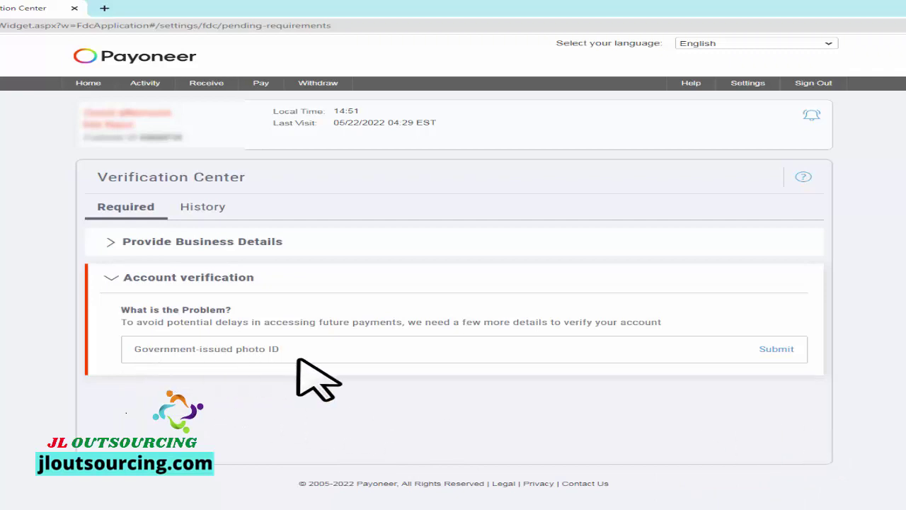
left_click(777, 350)
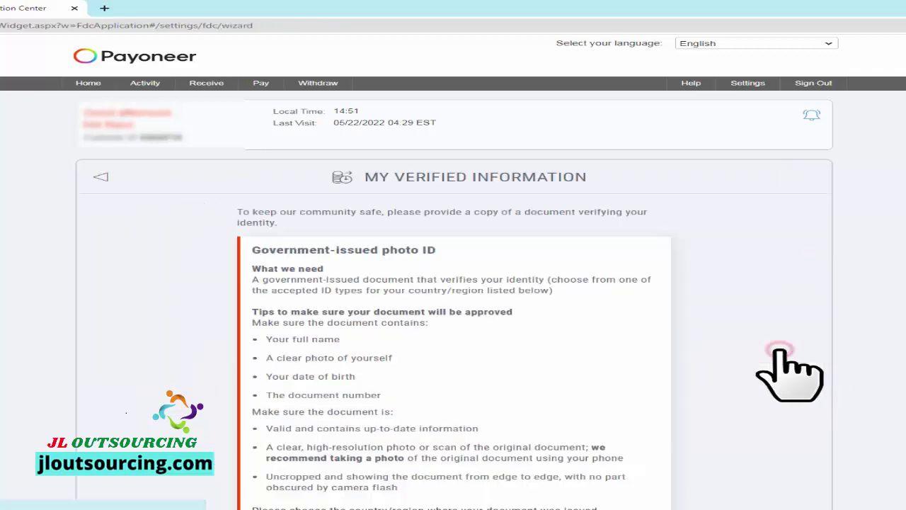
scroll(427, 177, "down", 1)
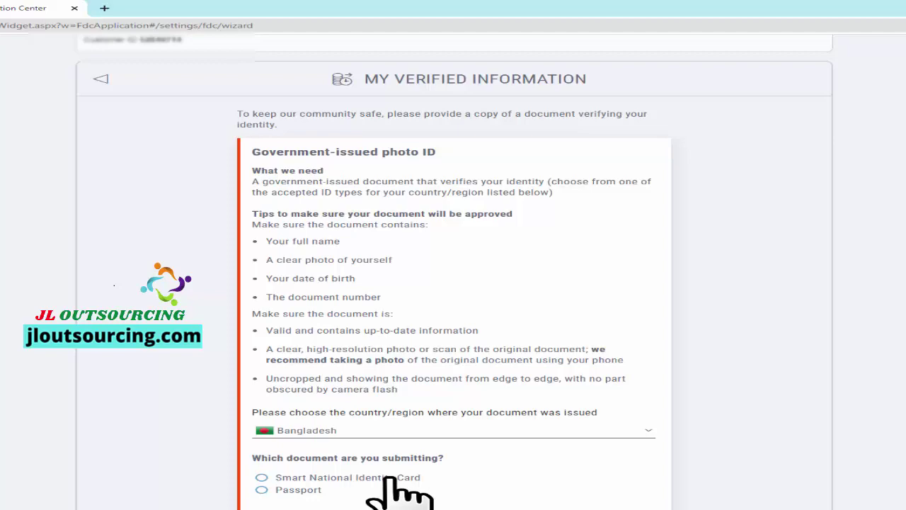
scroll(524, 446, "down", 3)
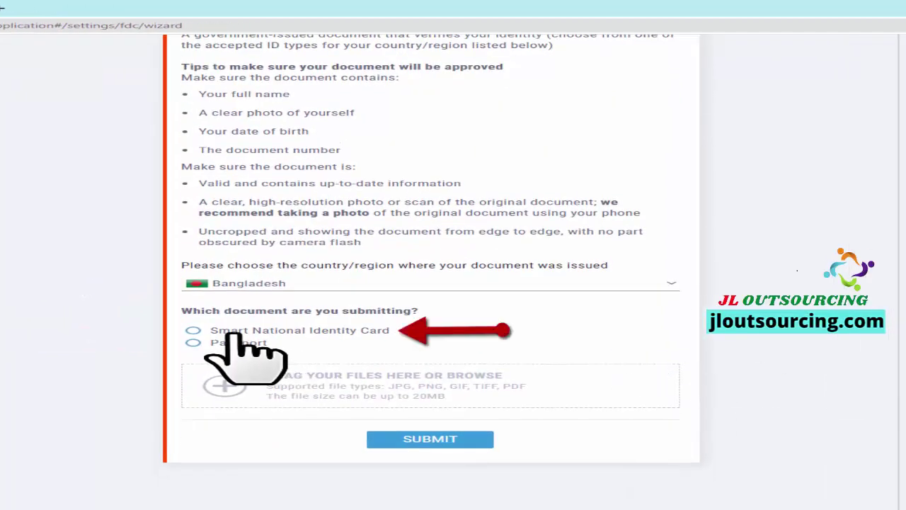
Step: Choose Smart National Identity Card, upload ID FRONT.jpg and ID back.jpg, and submit them
left_click(352, 330)
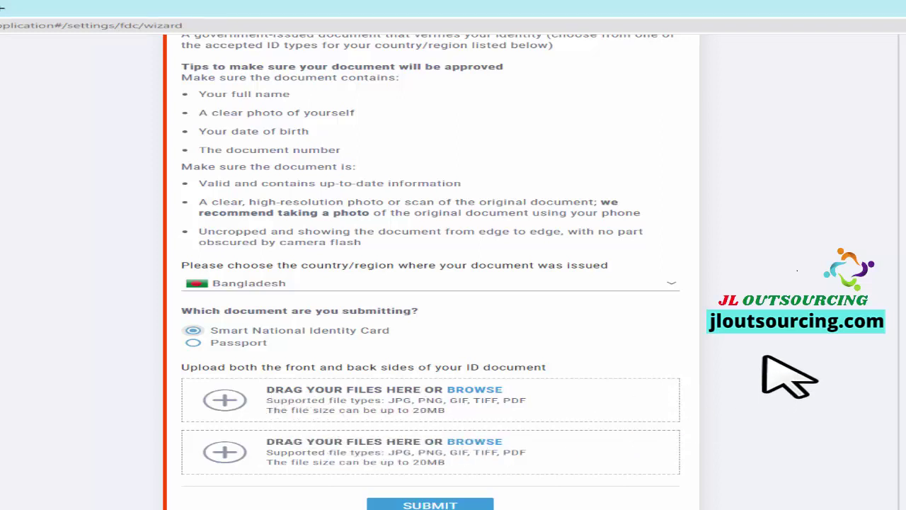
scroll(779, 375, "down", 1)
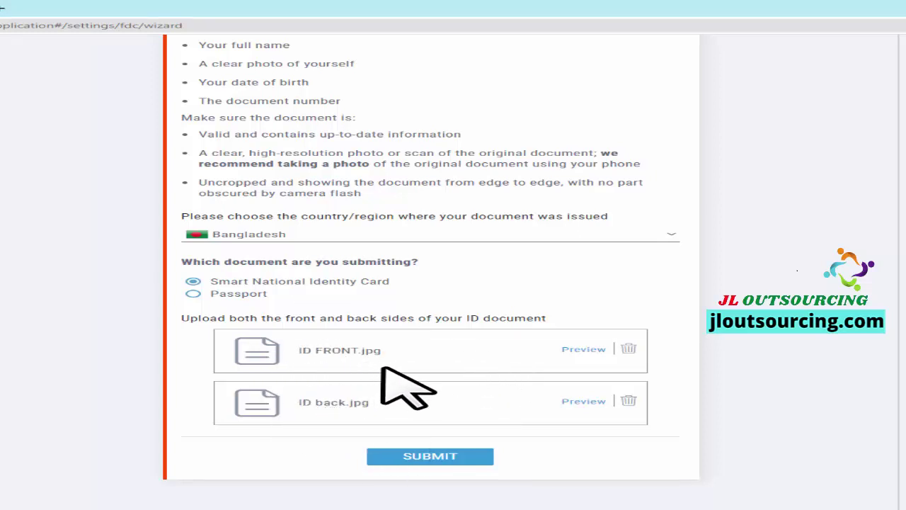
left_click(428, 457)
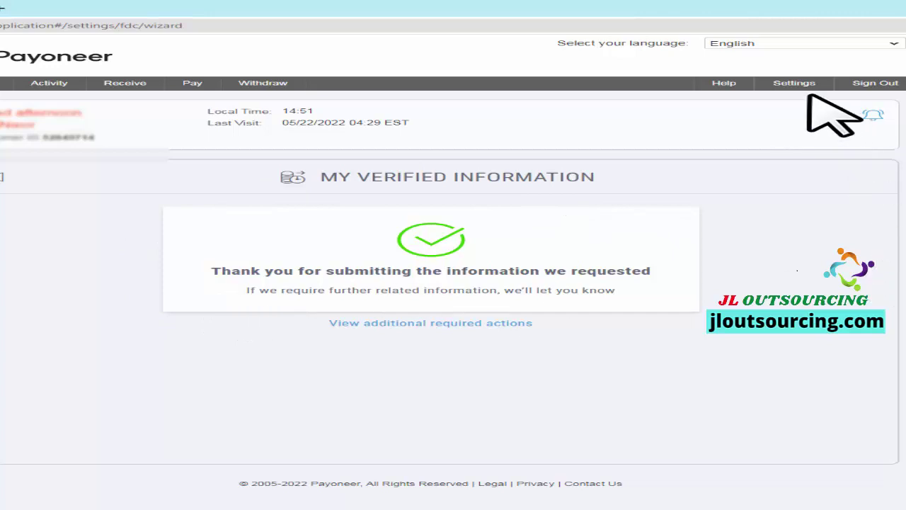
Step: Return to the Verification Center via Settings and show its History tab
mouse_move(794, 83)
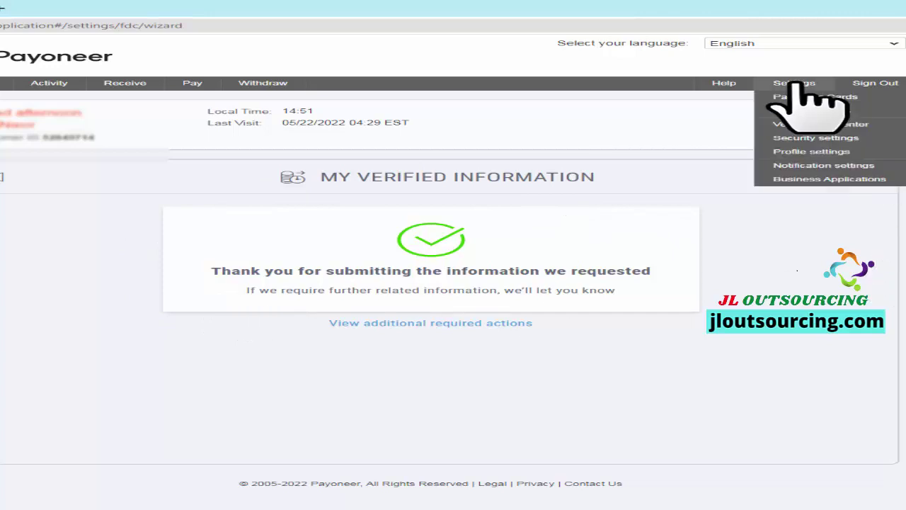
left_click(798, 124)
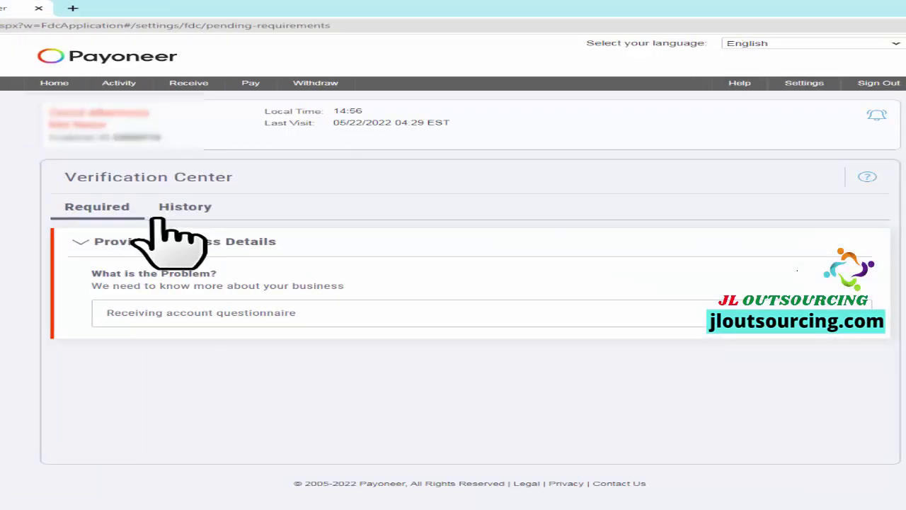
left_click(178, 209)
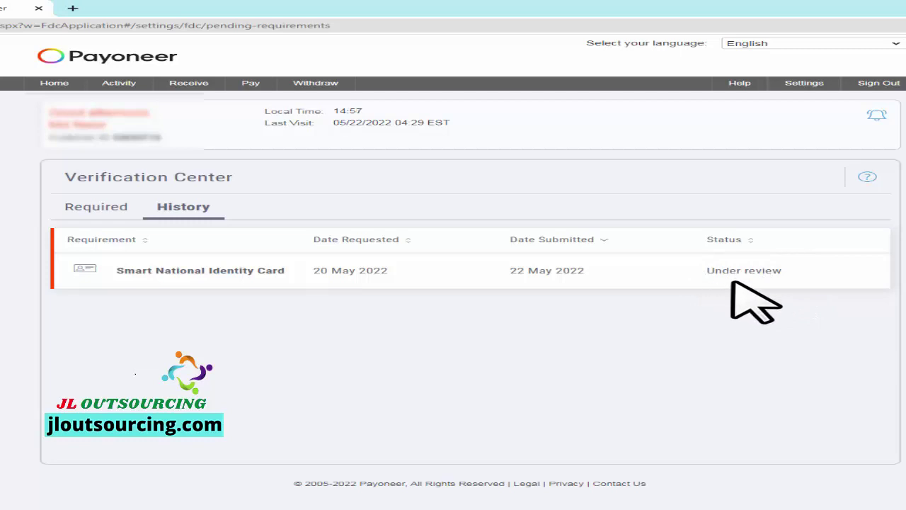
Step: Back on the Required tab, reopen Provide Business Details and start the Receiving account questionnaire
left_click(93, 210)
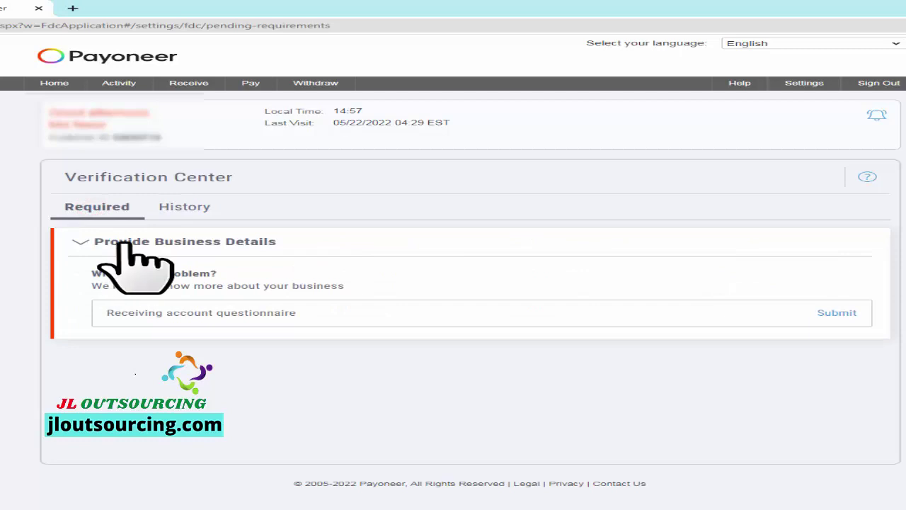
left_click(226, 245)
left_click(138, 243)
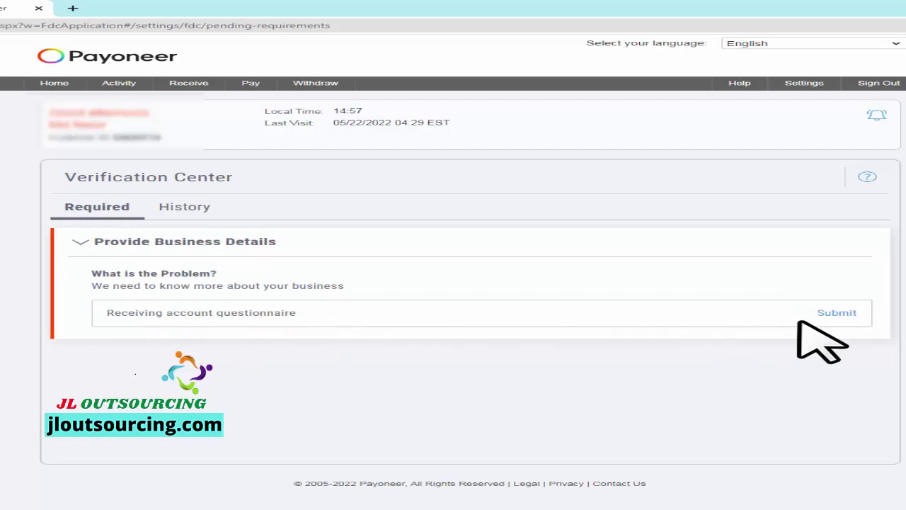
left_click(839, 313)
scroll(475, 196, "down", 2)
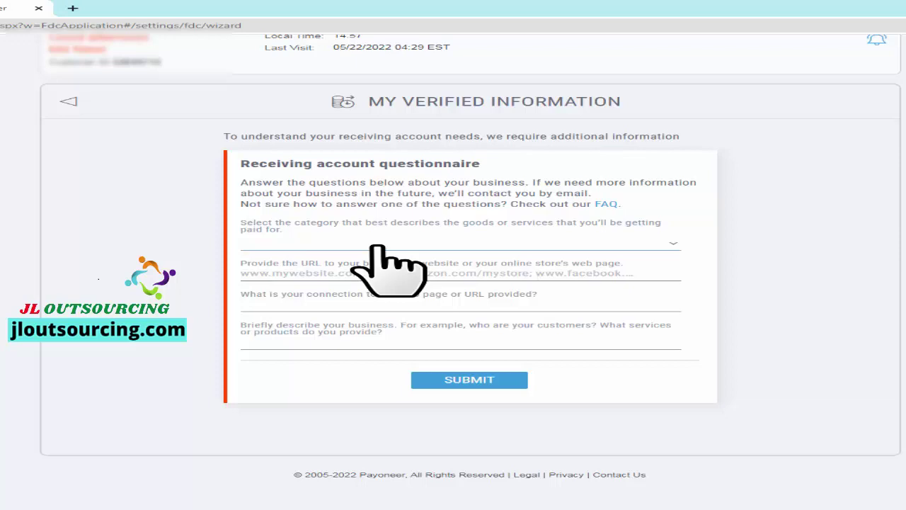
Step: Set the business category to Sales & marketing and the services provided to Other
left_click(672, 245)
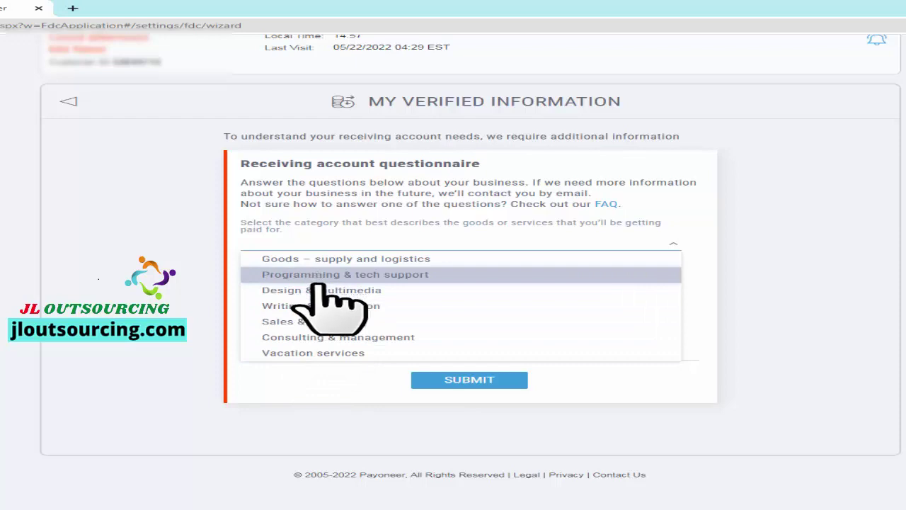
left_click(282, 321)
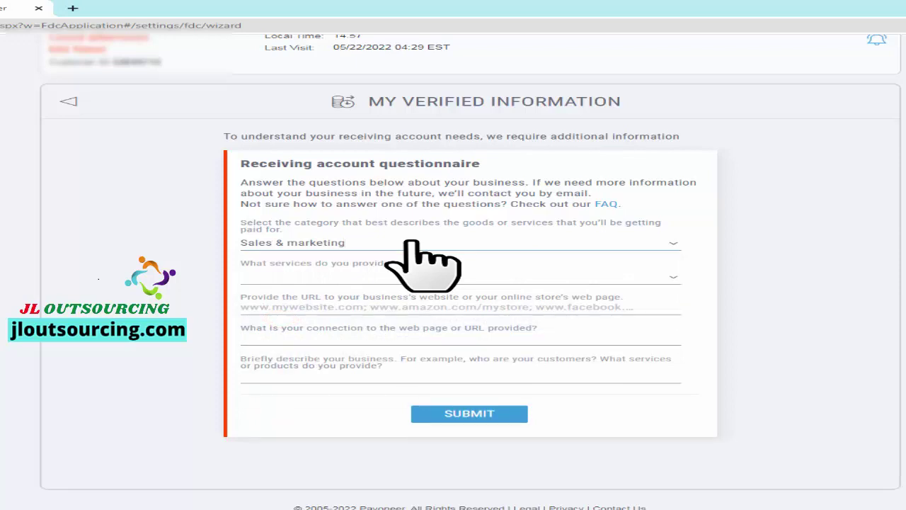
scroll(412, 242, "down", 1)
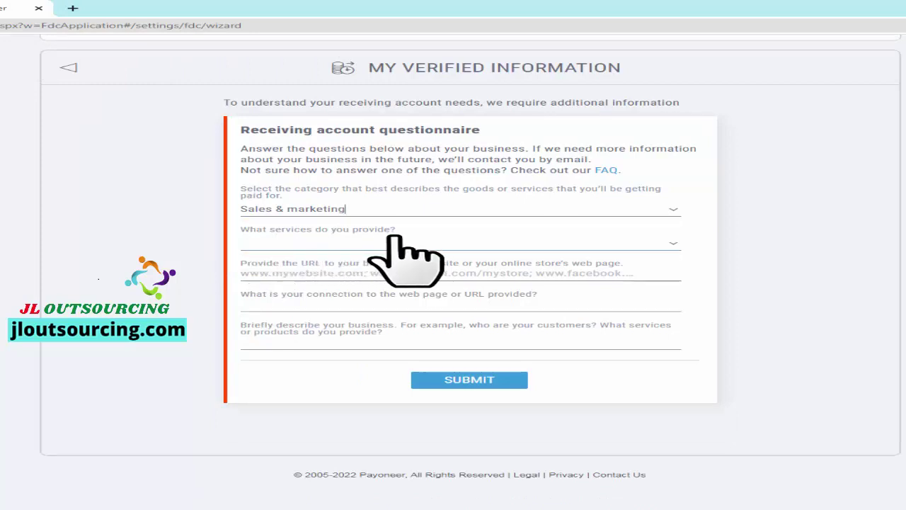
left_click(669, 248)
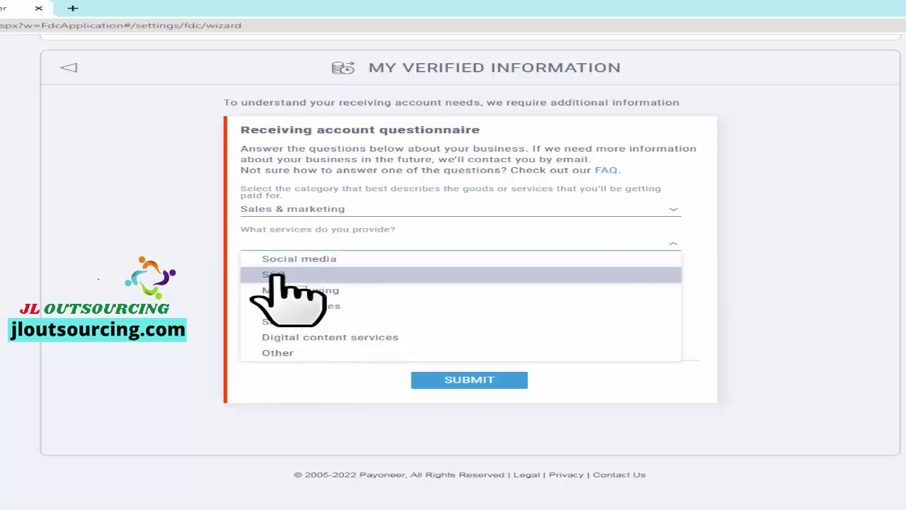
left_click(276, 352)
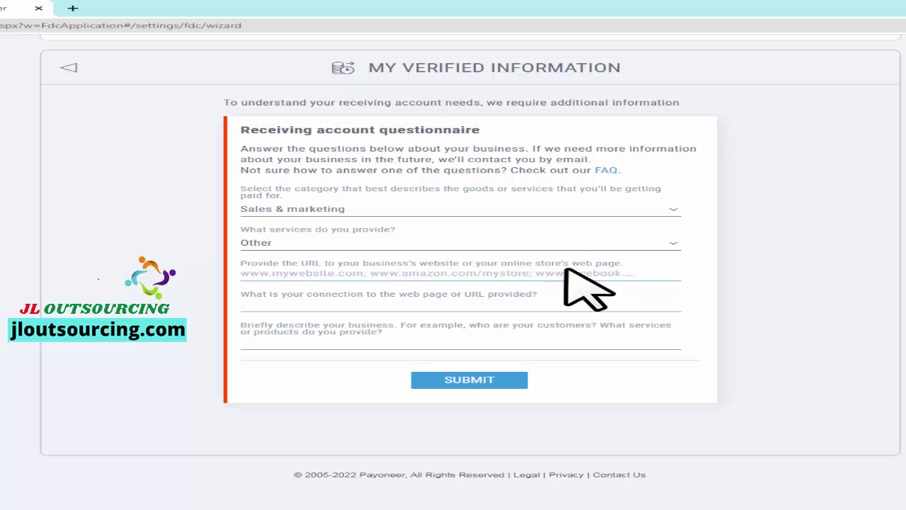
Step: Paste the prepared business description and add 'I will provide Business Data Entry, Sales and Marketing Services.'
left_click(274, 312)
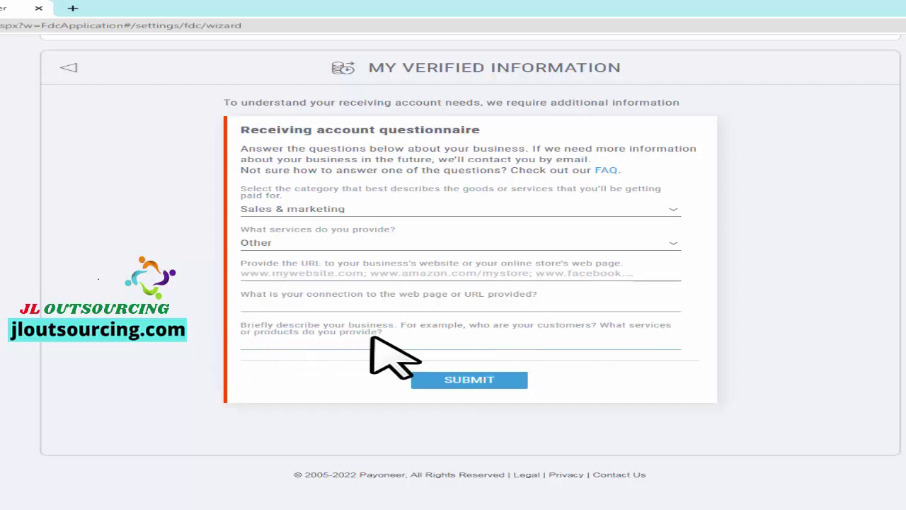
left_click(420, 340)
type("Freelancing Marketplace such as Fiverr and Upwork, Outsourcing b")
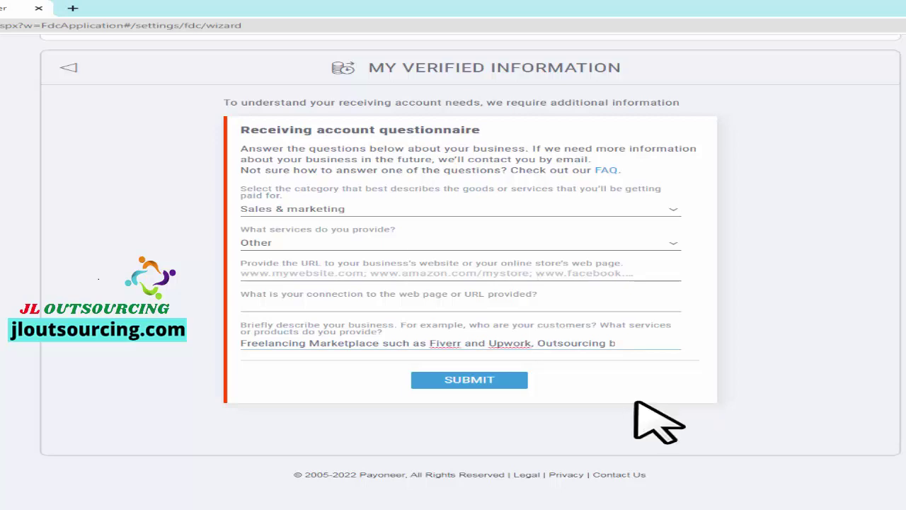
type("uyers are my custom")
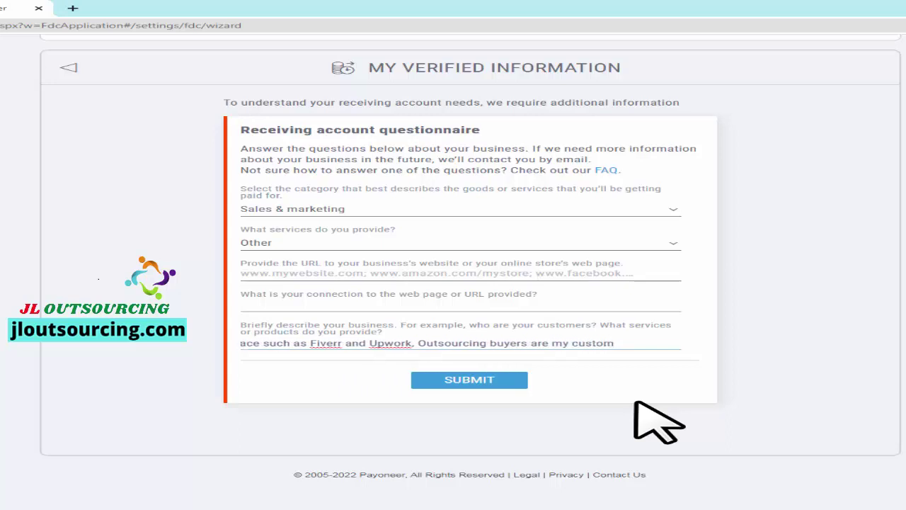
type("ers.")
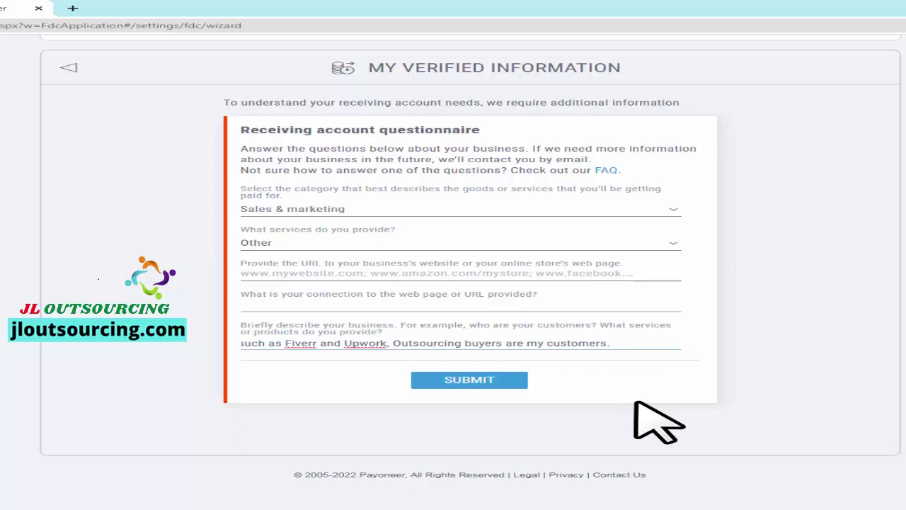
type("I will provide Business Data Entry, Sales an")
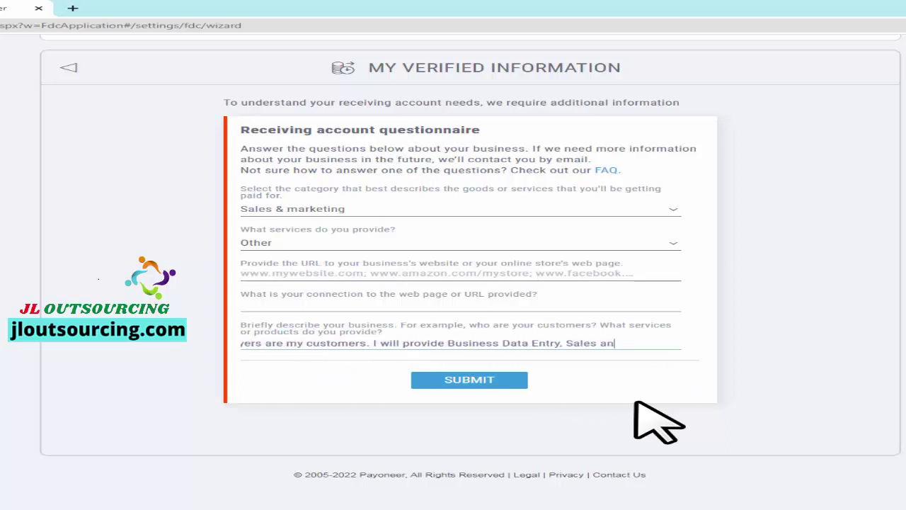
type("d Marketing Services.")
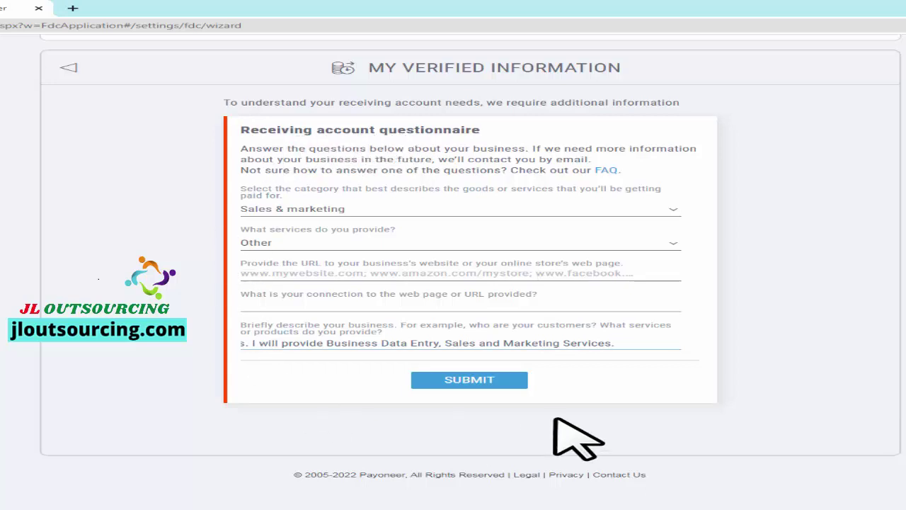
Step: Fill the flagged website URL and connection fields with My Fiverr account profile, then submit
left_click(465, 380)
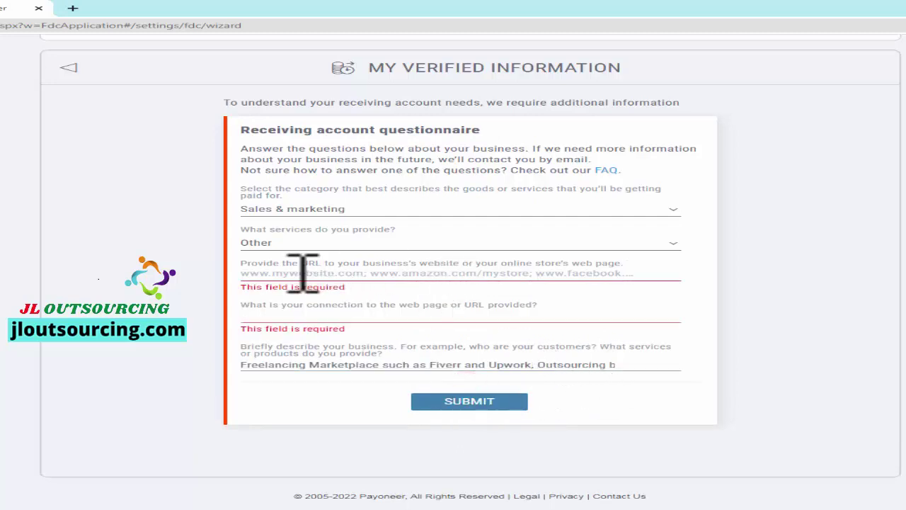
left_click(269, 275)
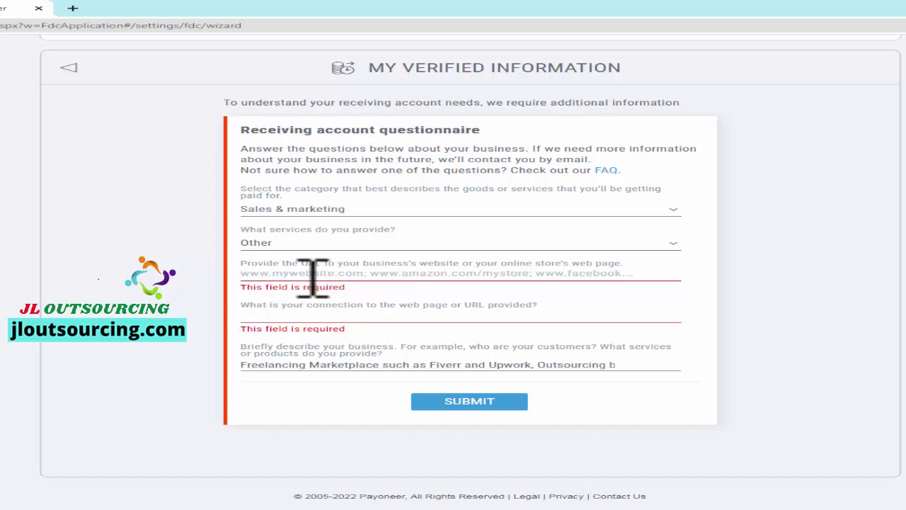
left_click(274, 318)
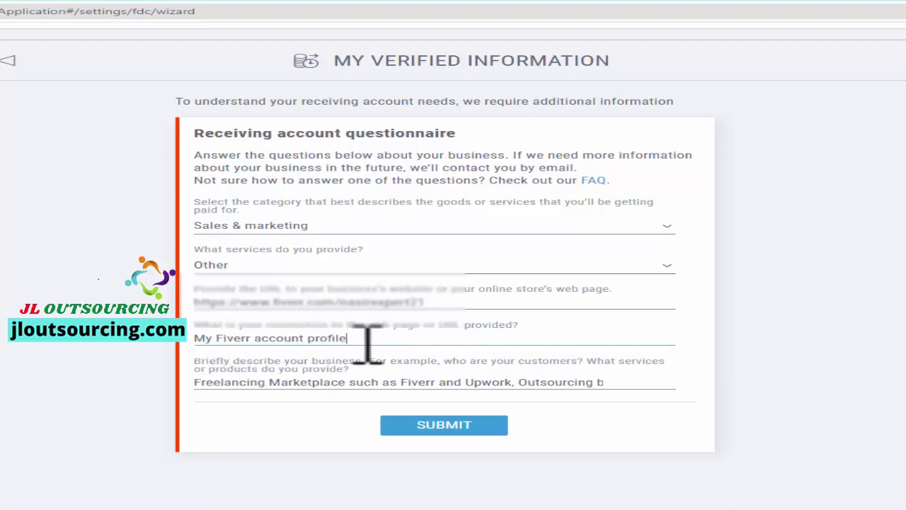
left_click(444, 424)
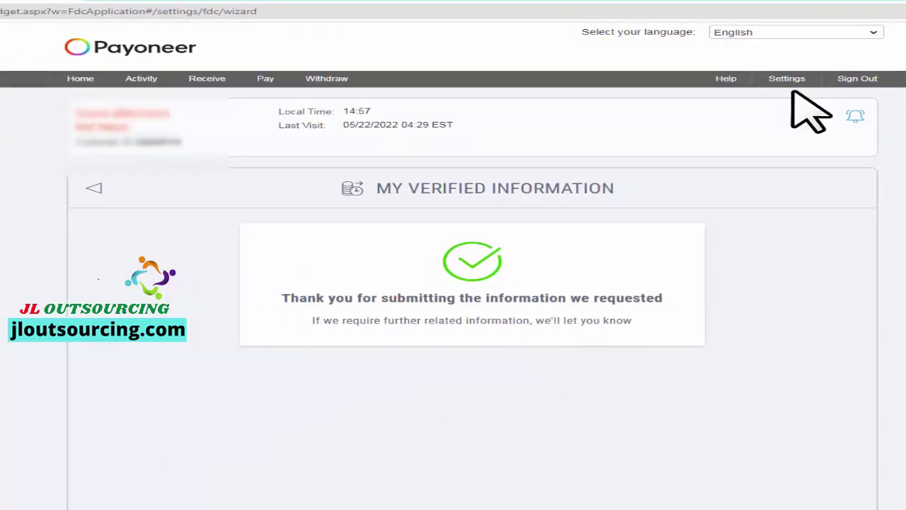
Step: Return to the Verification Center through the Settings menu
mouse_move(792, 82)
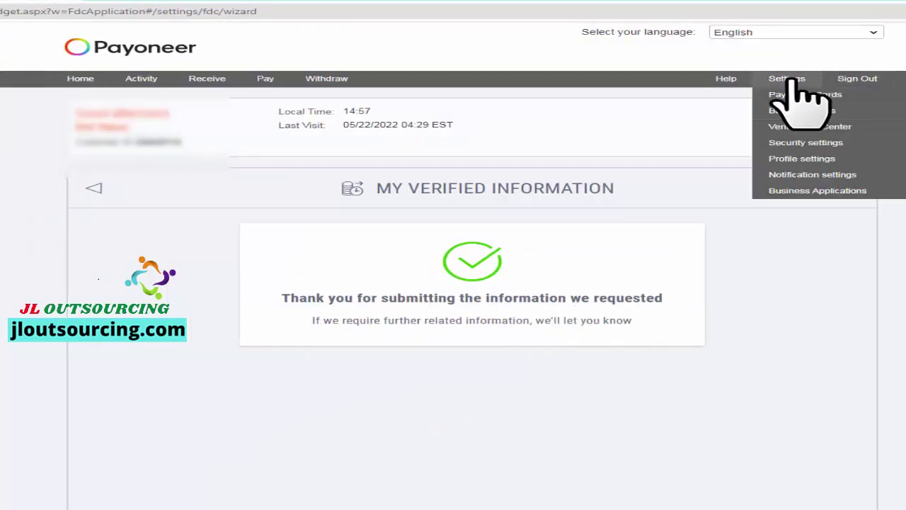
left_click(791, 127)
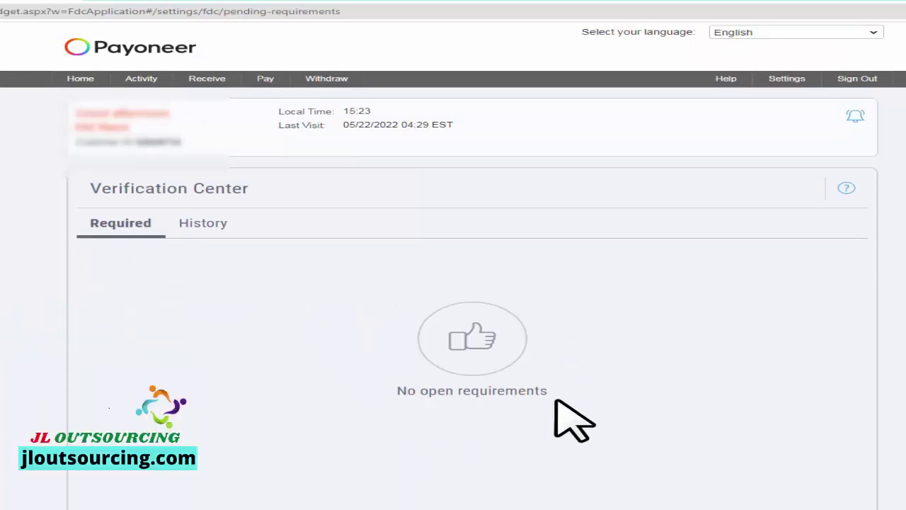
Step: Show the History tab and highlight the questionnaire's Under review status
left_click(203, 224)
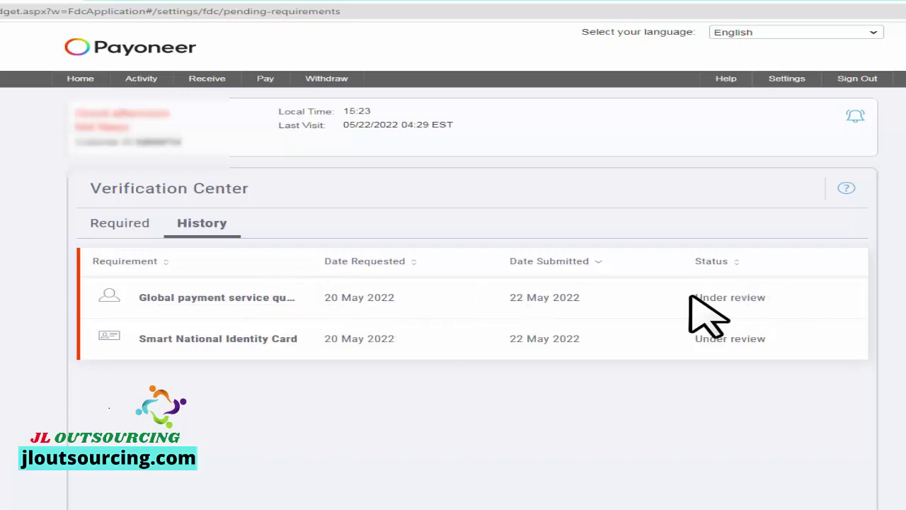
left_click(772, 297)
left_click_drag(766, 297, 704, 298)
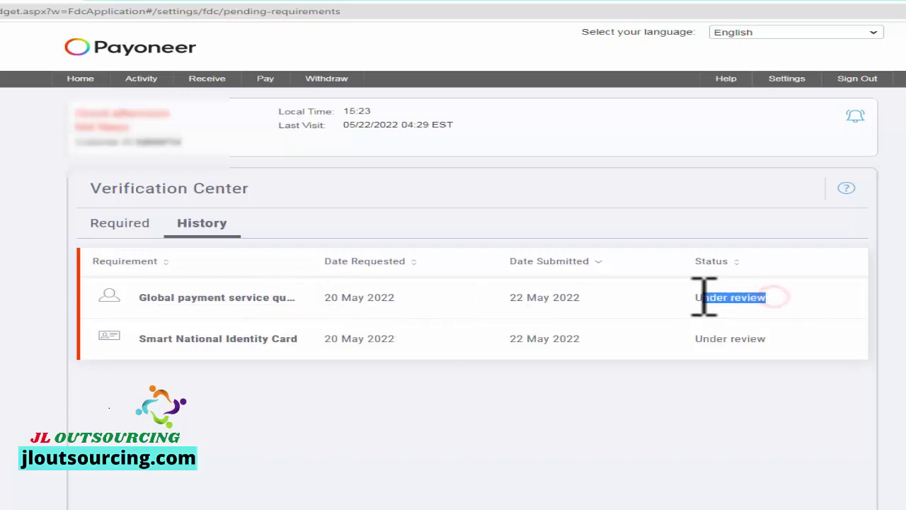